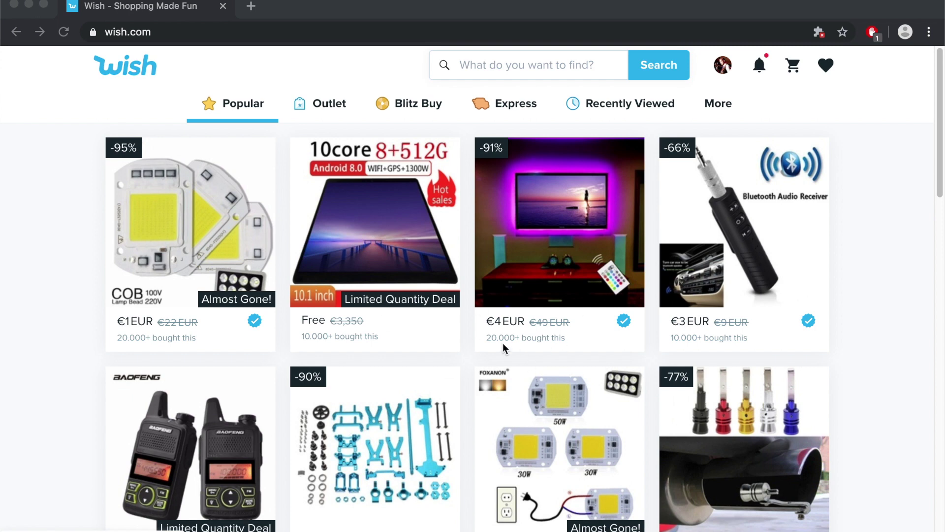
Step: Search the Wish shop for 'loudspeaker'
left_click(83, 345)
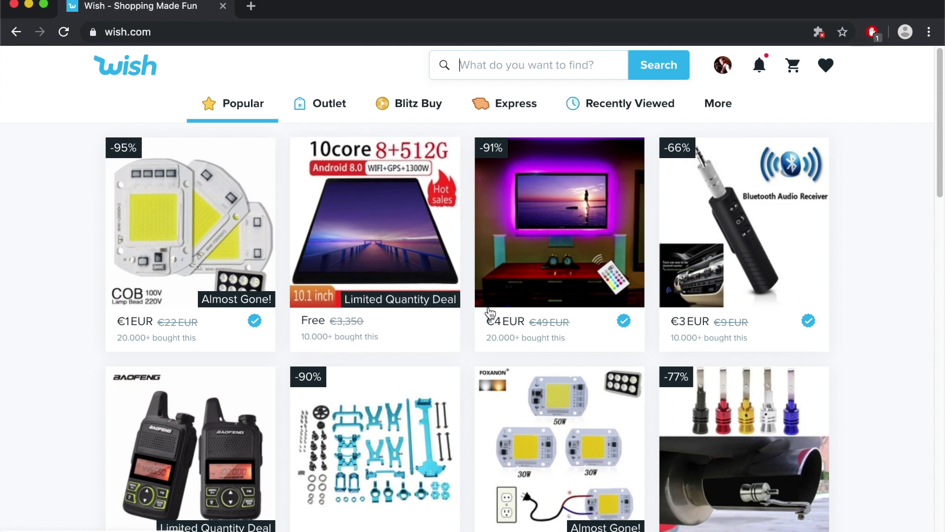
scroll(570, 356, "down", 7)
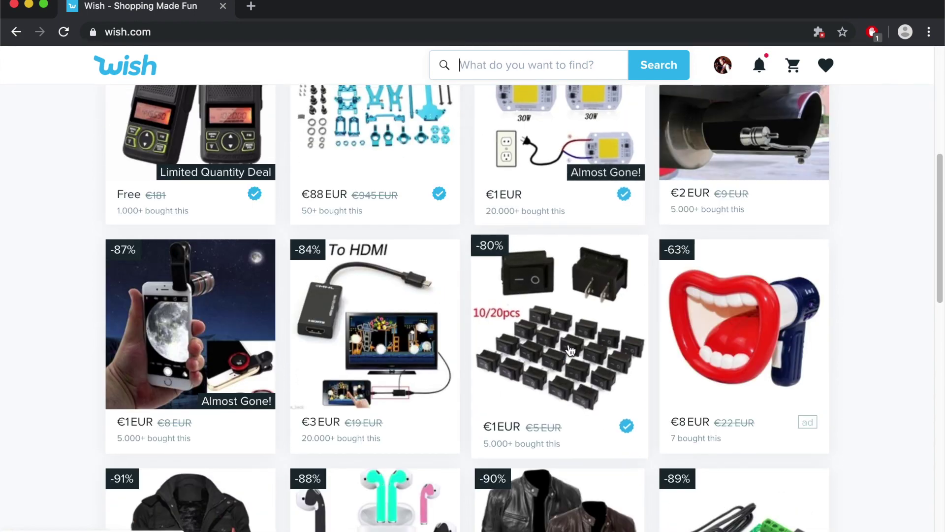
scroll(570, 345, "up", 7)
scroll(570, 340, "down", 11)
scroll(538, 403, "up", 10)
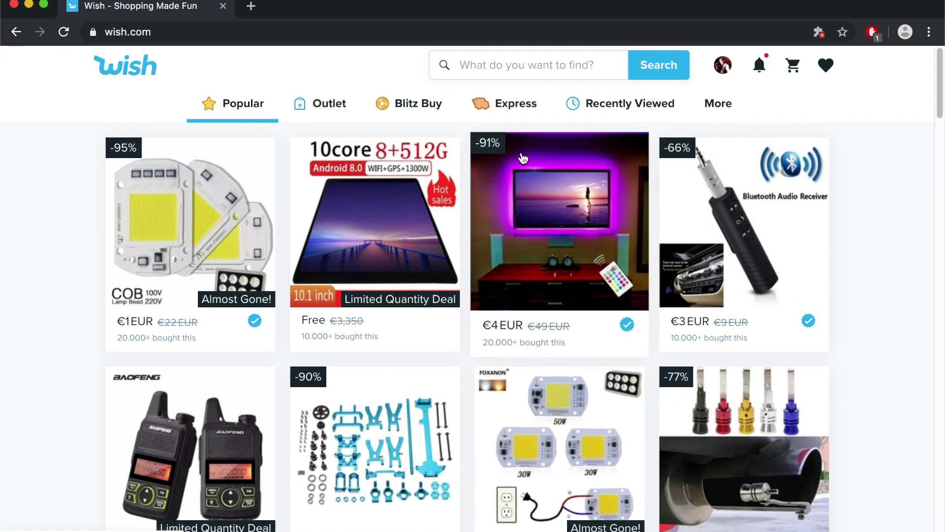
scroll(867, 407, "down", 10)
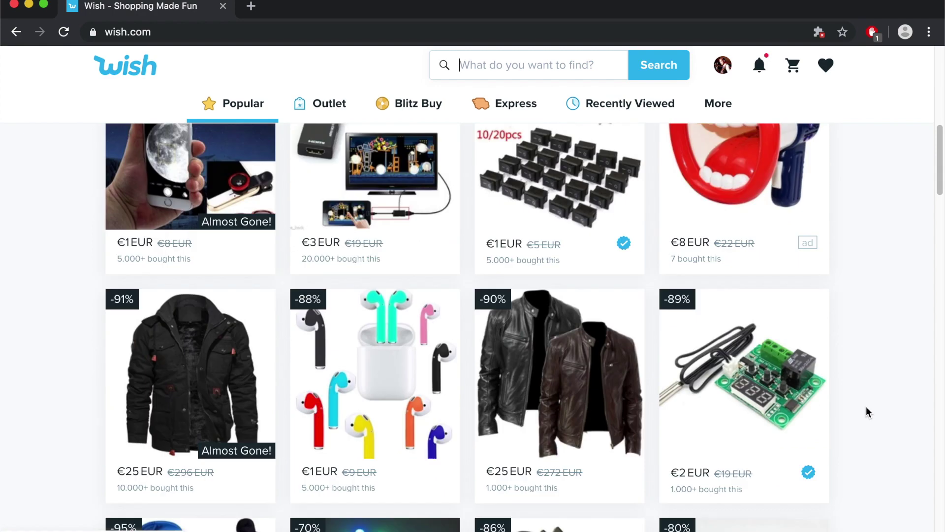
scroll(866, 408, "up", 10)
left_click(525, 66)
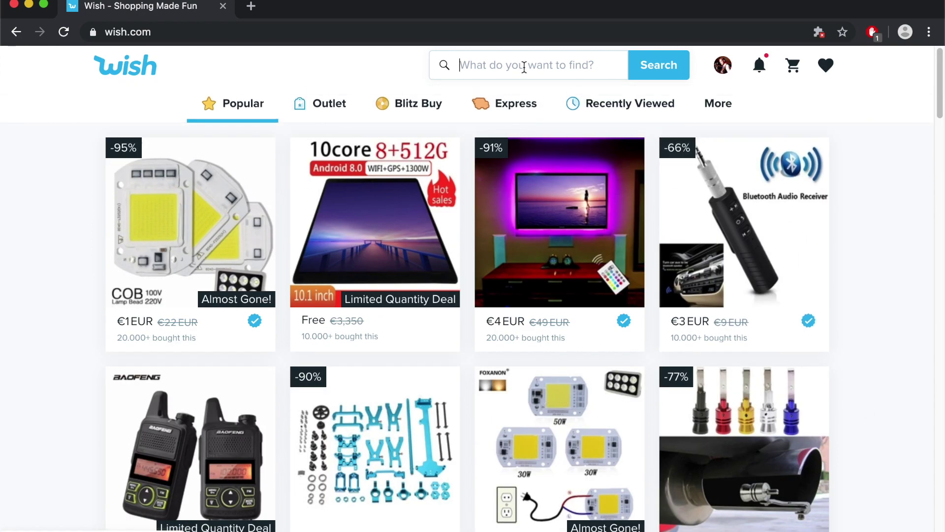
type("loudsp")
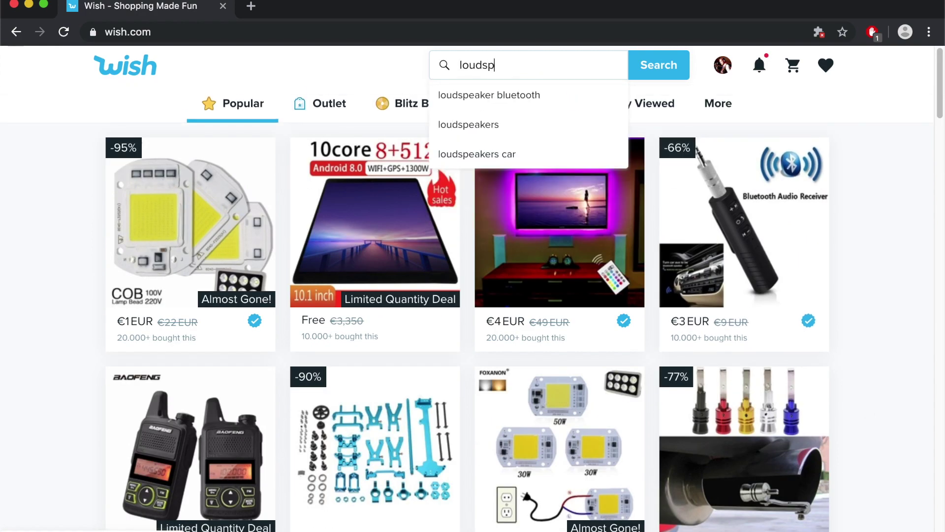
type("eaker")
key("Return")
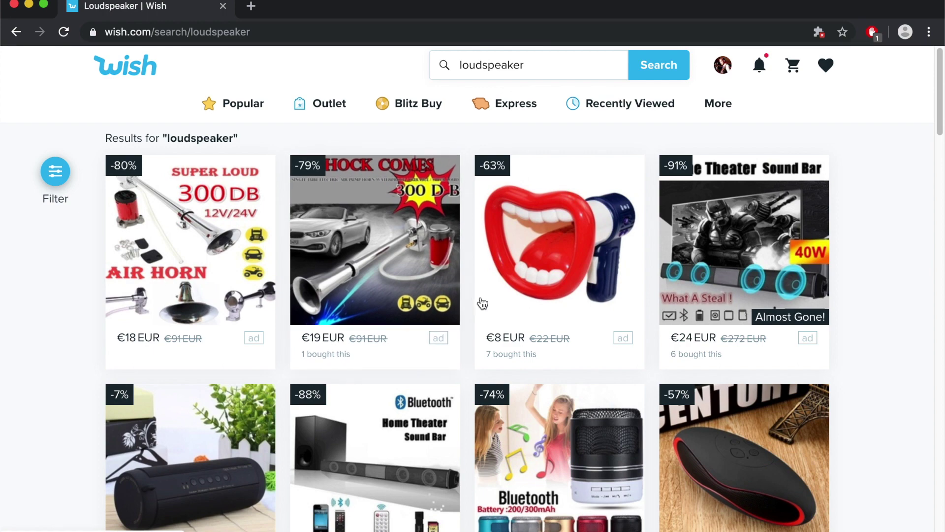
Step: Browse the loudspeaker results and open the €2 2Pcs 2" 4ohm 3W speaker pair
scroll(480, 308, "down", 1)
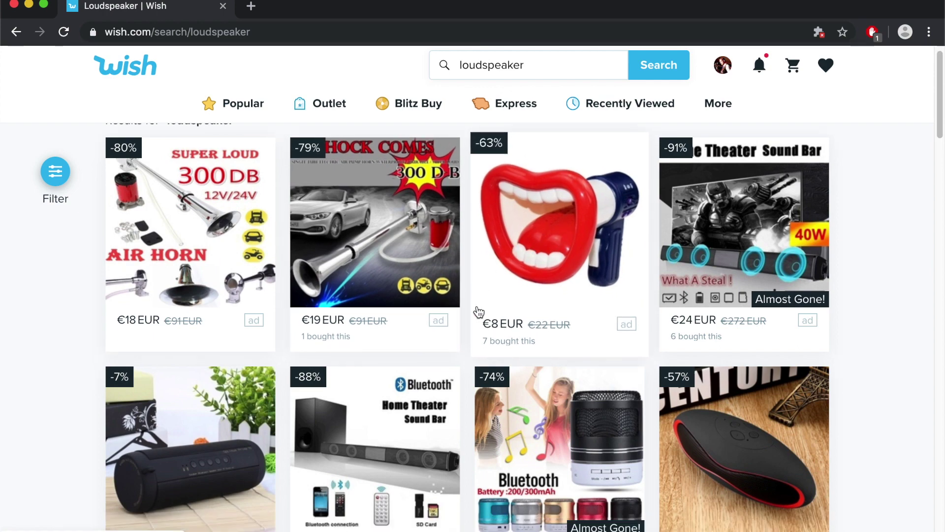
scroll(480, 312, "down", 4)
scroll(492, 222, "up", 3)
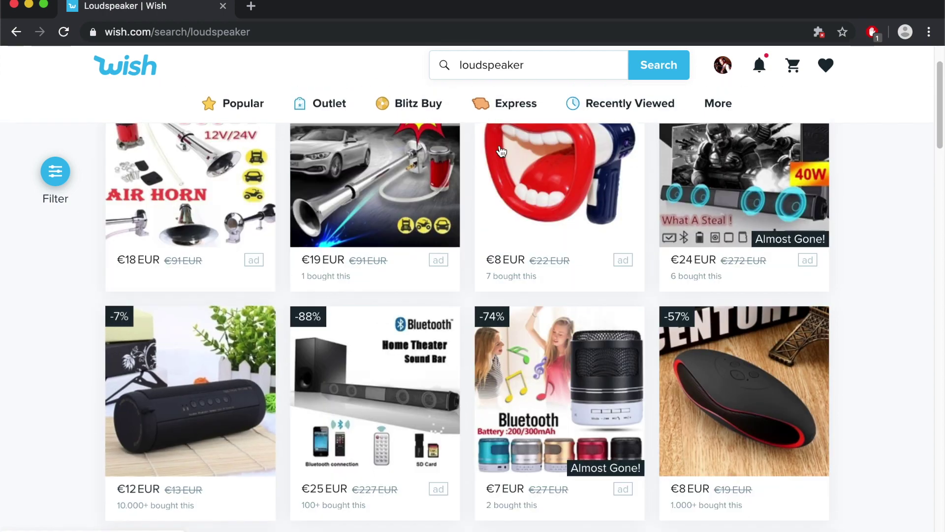
scroll(138, 384, "down", 2)
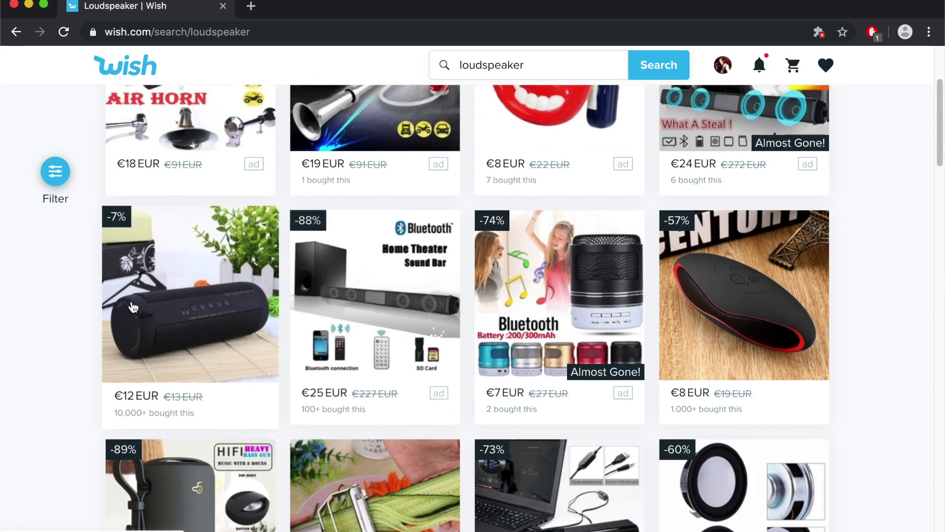
scroll(181, 344, "down", 7)
scroll(181, 347, "down", 8)
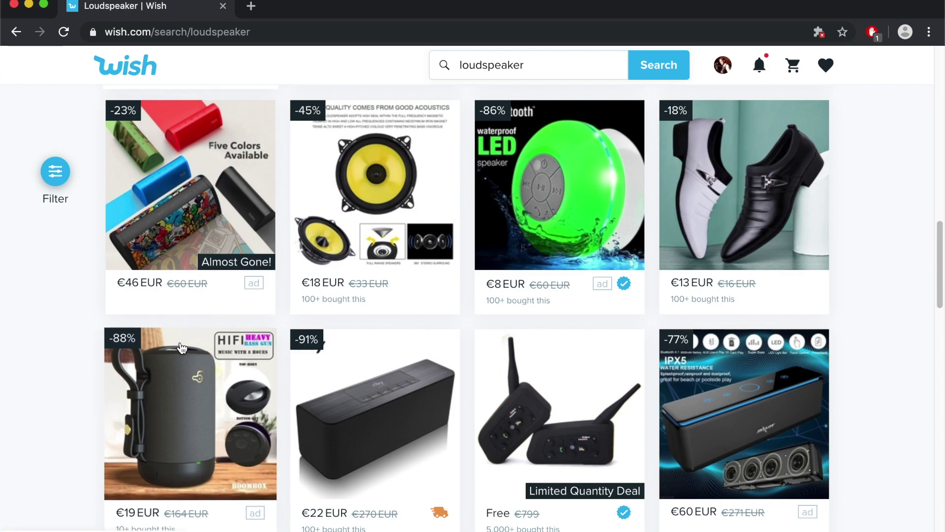
scroll(182, 347, "down", 1)
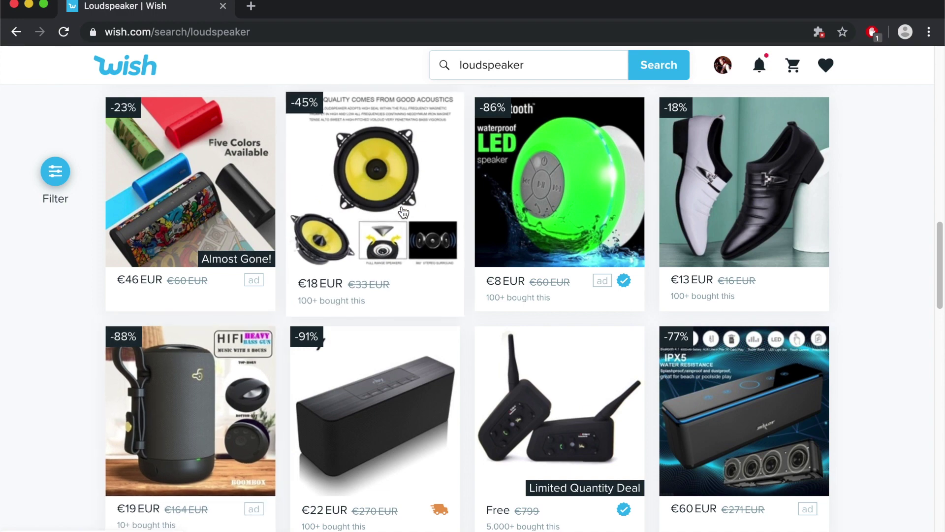
scroll(404, 213, "down", 10)
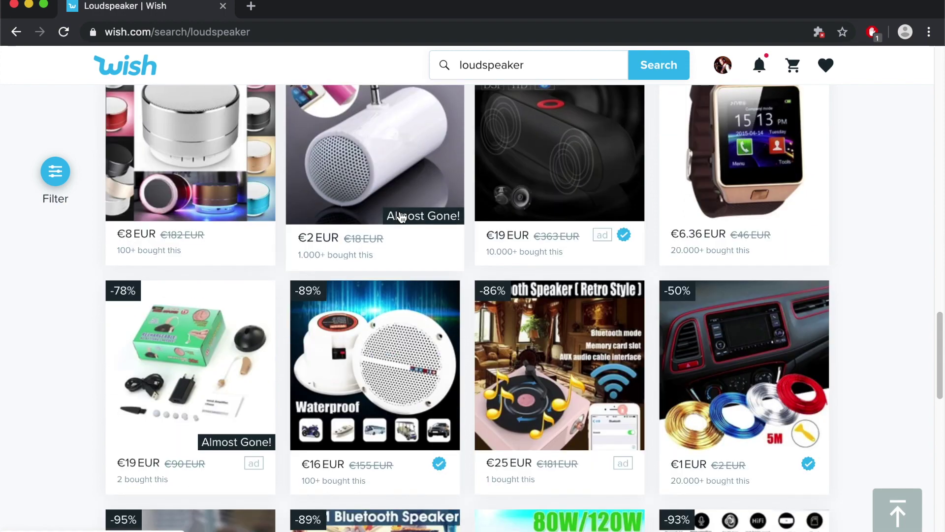
scroll(402, 217, "down", 10)
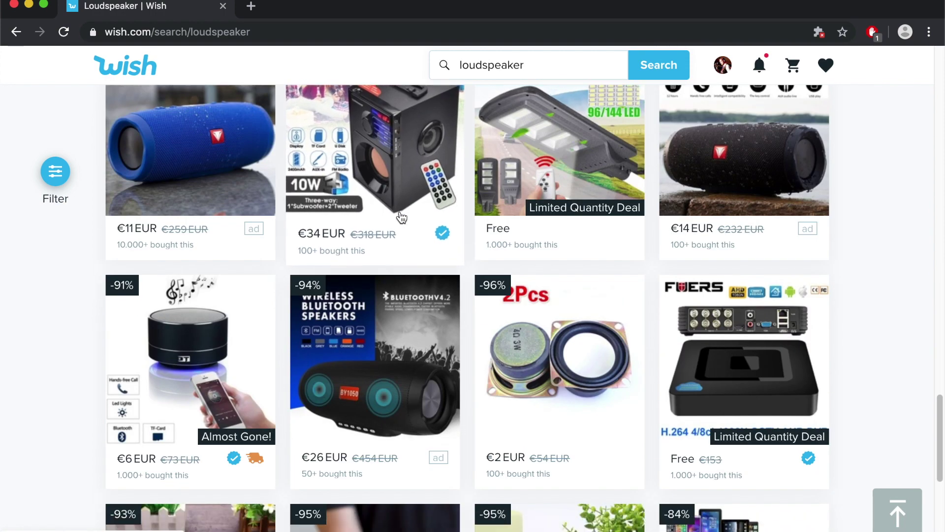
left_click(549, 361)
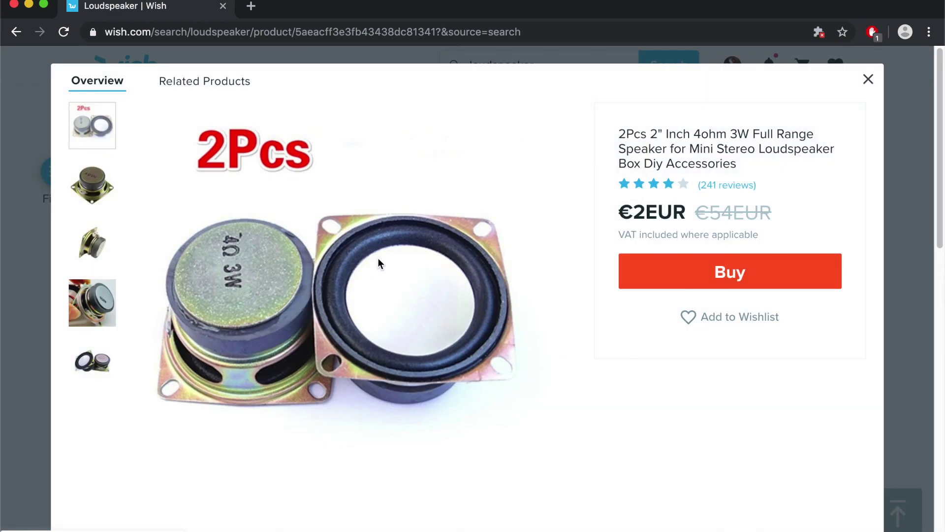
Step: Highlight '2Pcs' and the 2" size in the title, then view the single, side, close-up and two-speaker photos
double_click(621, 133)
left_click_drag(651, 135, 691, 135)
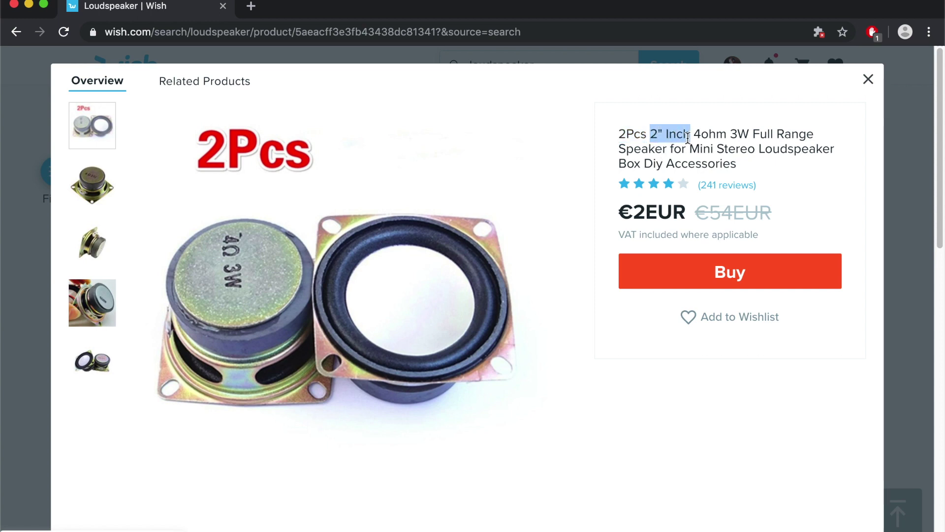
left_click(720, 140)
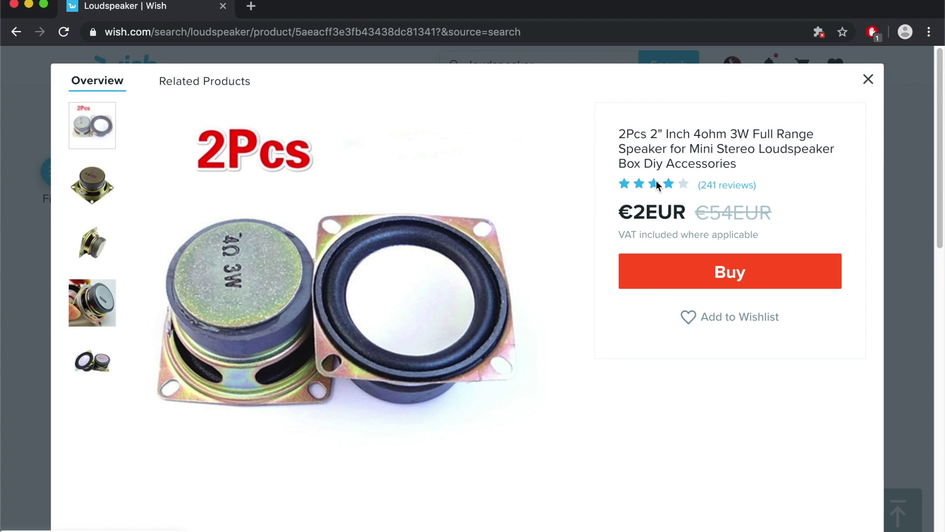
left_click(80, 203)
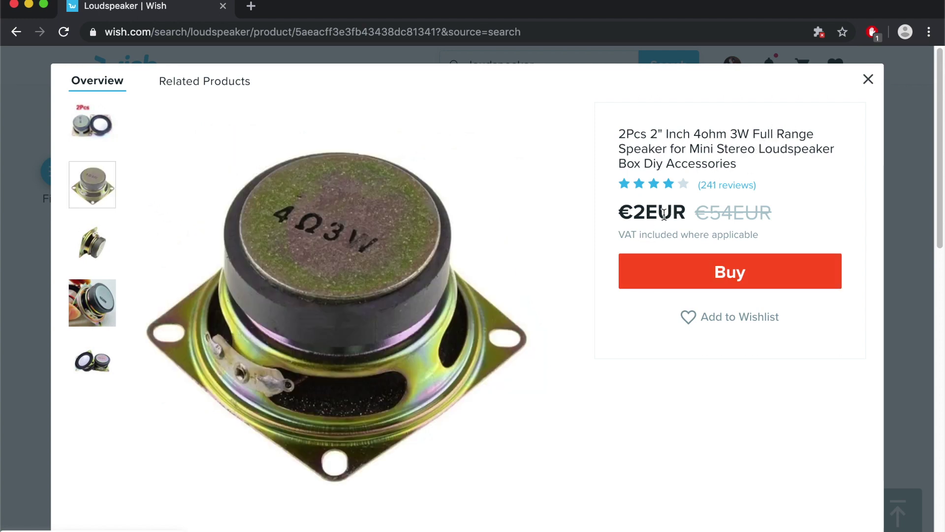
left_click(100, 252)
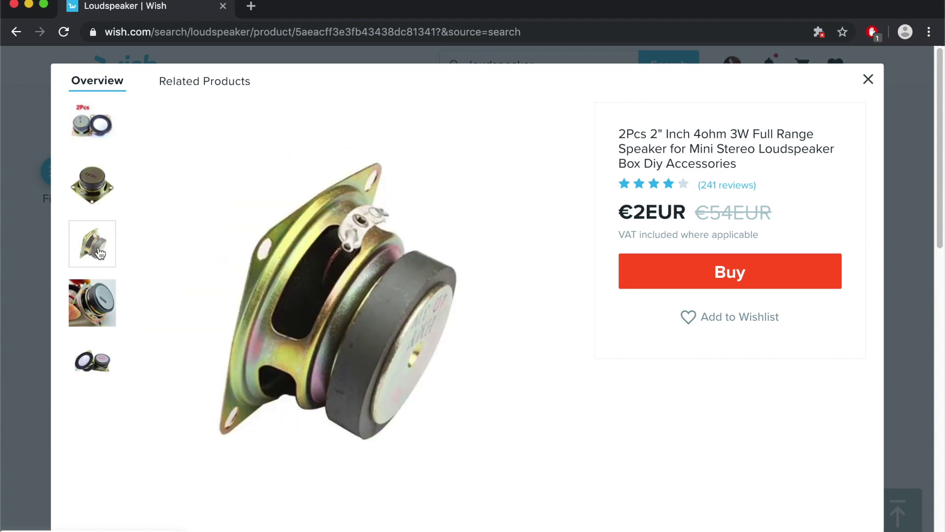
left_click(83, 308)
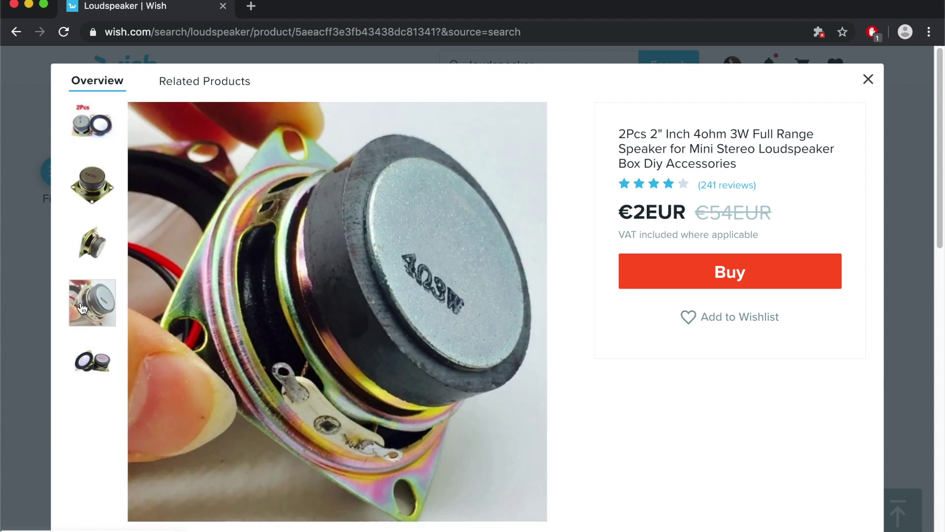
left_click(85, 364)
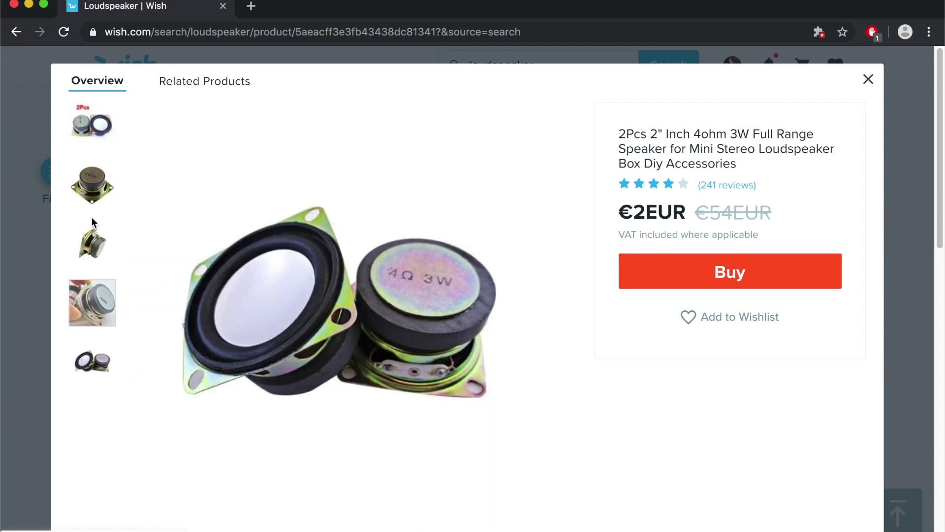
Step: Cycle back to the main 2Pcs photo, add the speaker pair to the cart and view the cart
left_click(87, 194)
left_click(89, 245)
left_click(84, 309)
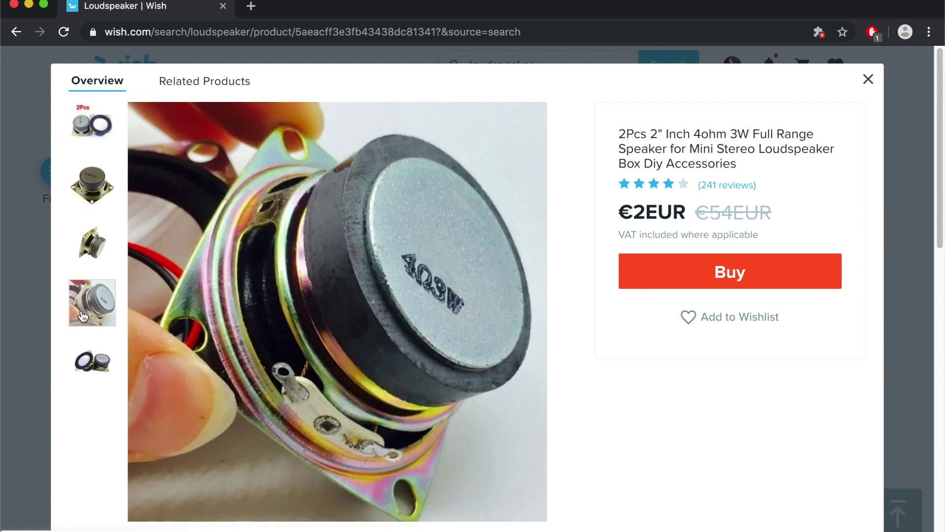
left_click(87, 357)
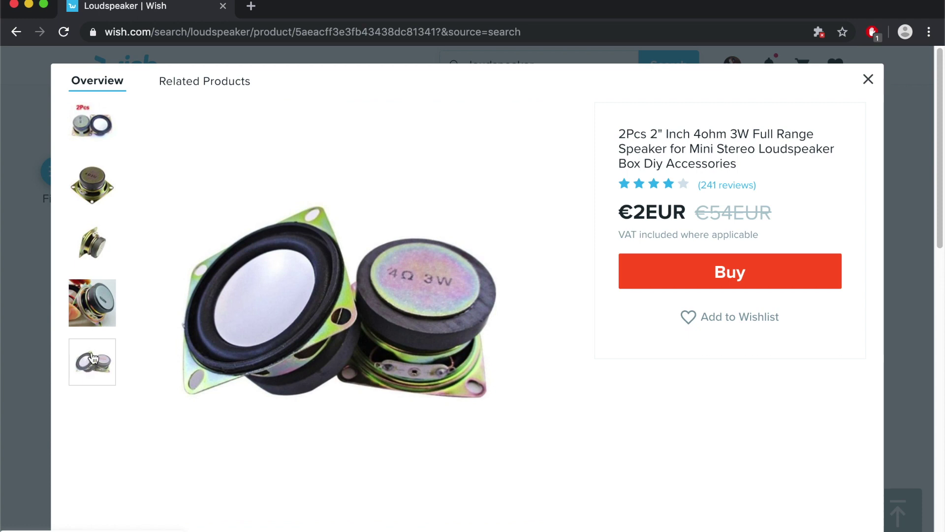
left_click(90, 283)
left_click(90, 241)
left_click(92, 182)
left_click(93, 131)
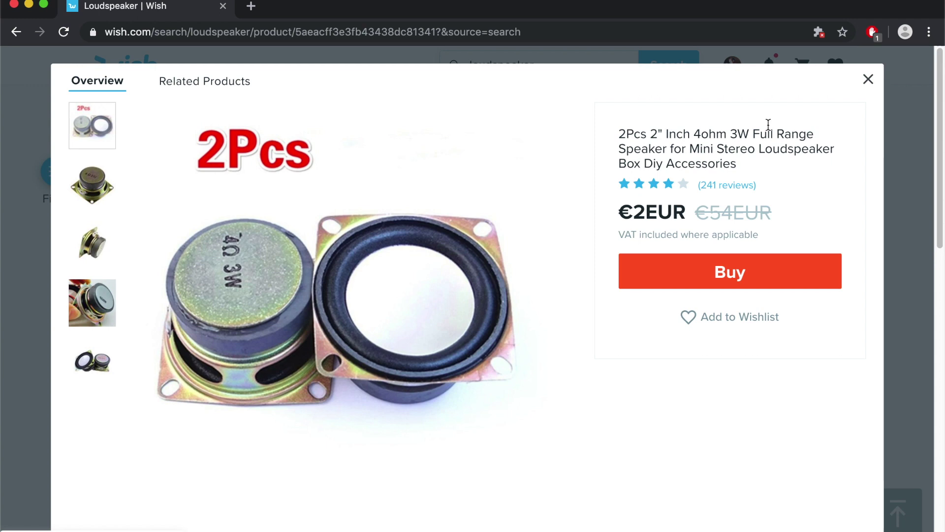
left_click(751, 276)
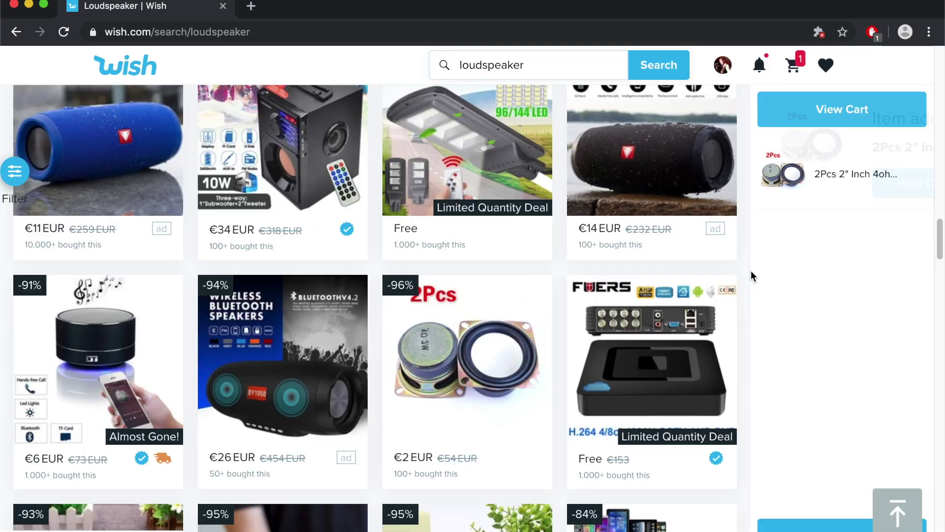
left_click(573, 184)
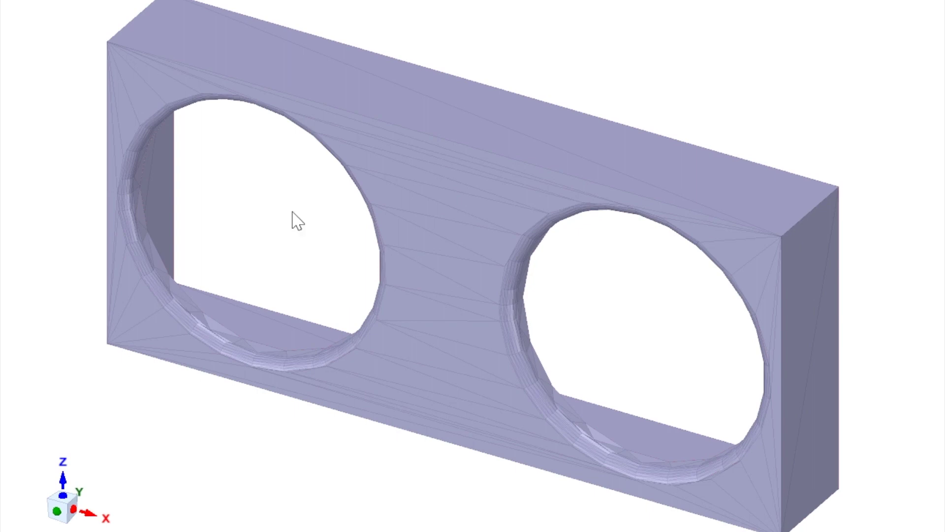
Step: Orbit the speaker plate with two round cutouts around to inspect its back side
left_click(339, 140)
key("Escape")
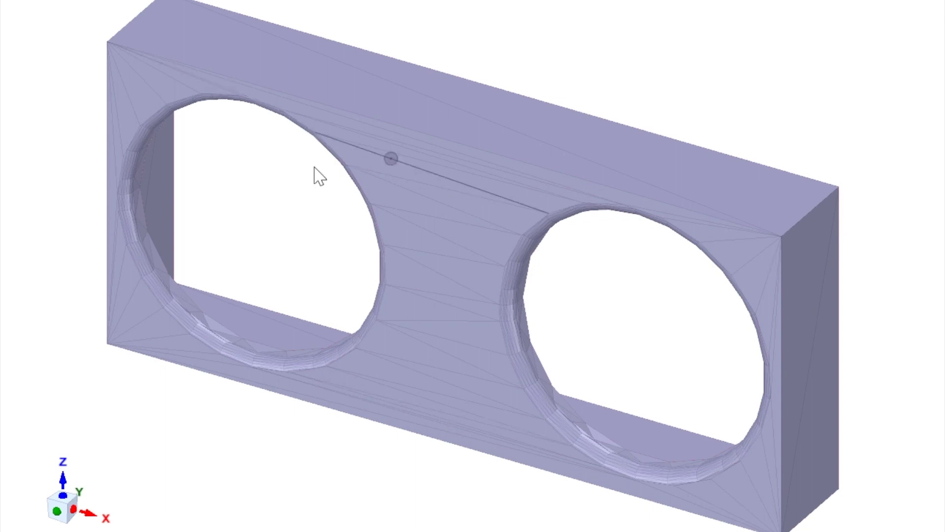
mouse_move(250, 238)
left_mouse_down()
mouse_move(268, 249)
mouse_move(310, 246)
mouse_move(306, 213)
mouse_move(289, 207)
left_mouse_up()
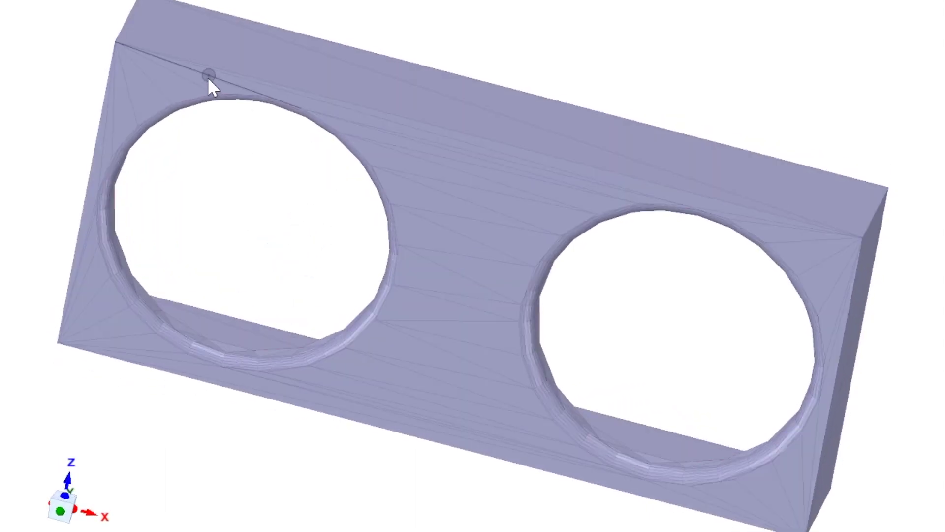
left_click(254, 79)
left_click_drag(228, 211, 335, 212)
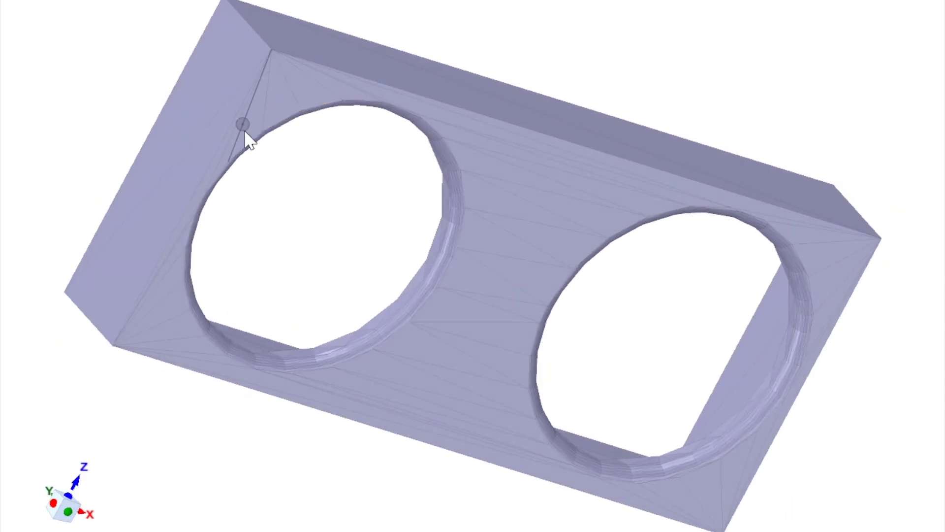
left_click(169, 229)
mouse_move(400, 253)
left_mouse_down()
mouse_move(380, 239)
mouse_move(342, 249)
left_mouse_up()
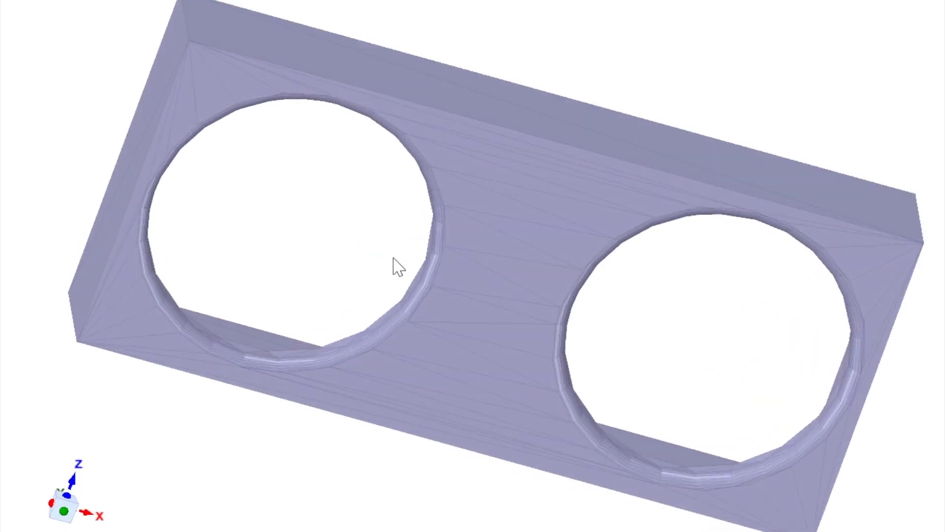
mouse_move(392, 264)
left_mouse_down()
mouse_move(386, 295)
mouse_move(574, 390)
mouse_move(602, 436)
mouse_move(556, 431)
left_mouse_up()
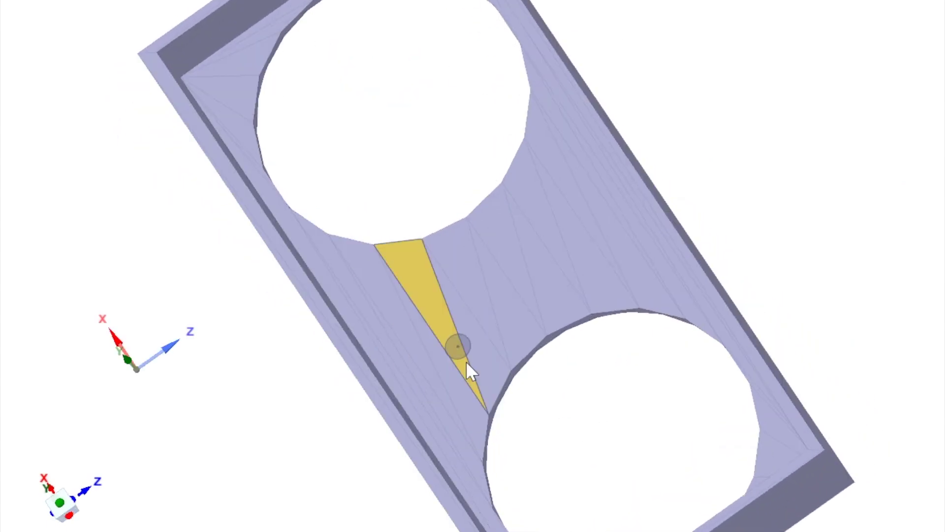
scroll(739, 433, "down", 3)
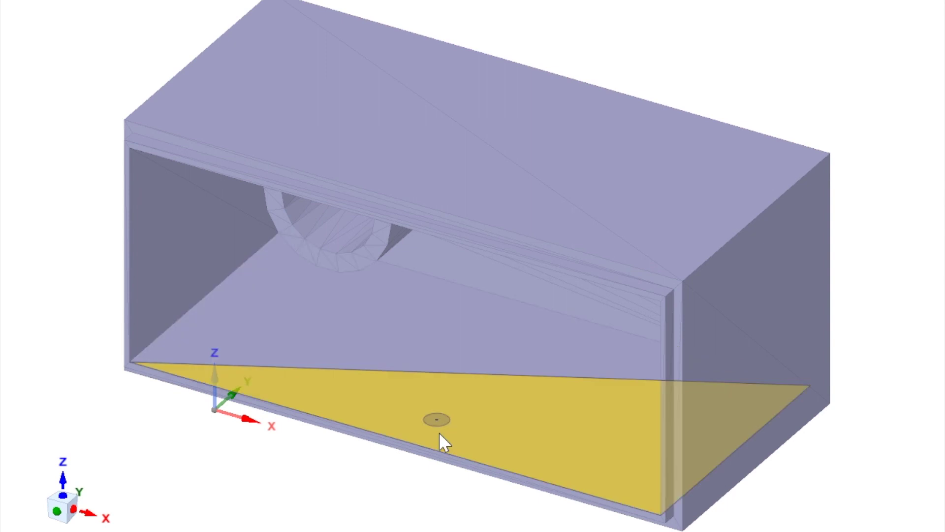
left_click_drag(401, 503, 453, 502)
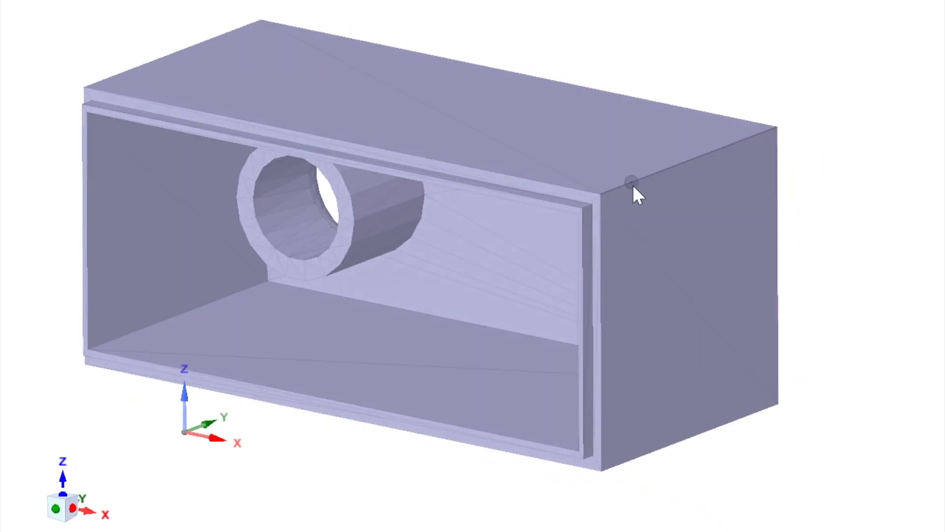
left_click_drag(481, 507, 536, 472)
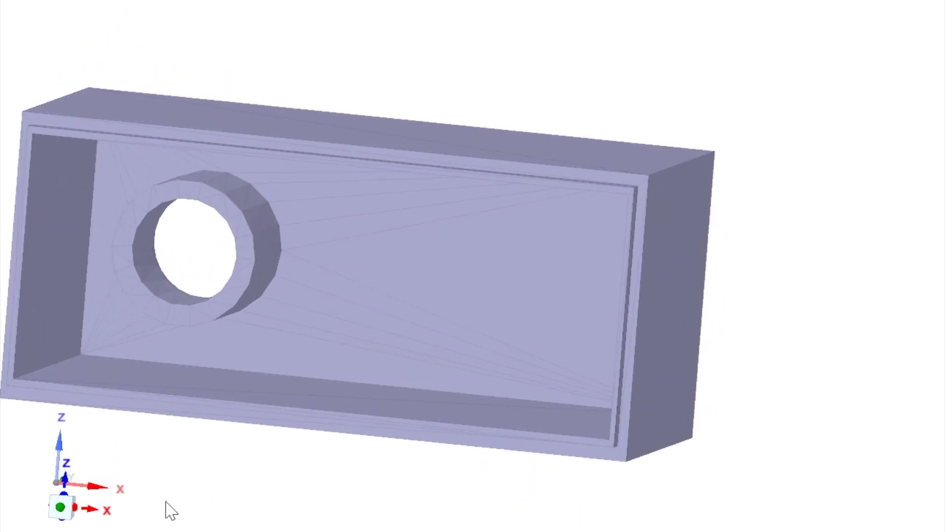
scroll(170, 509, "down", 3)
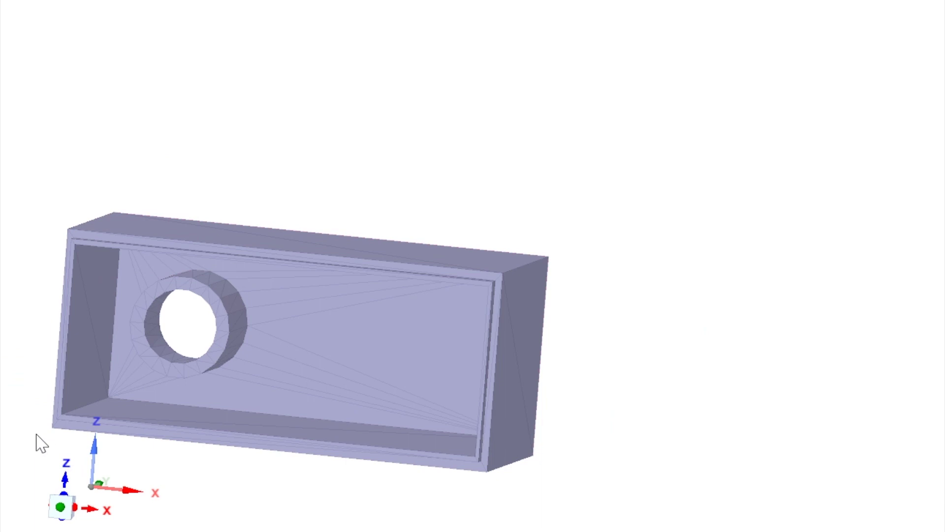
scroll(37, 436, "up", 2)
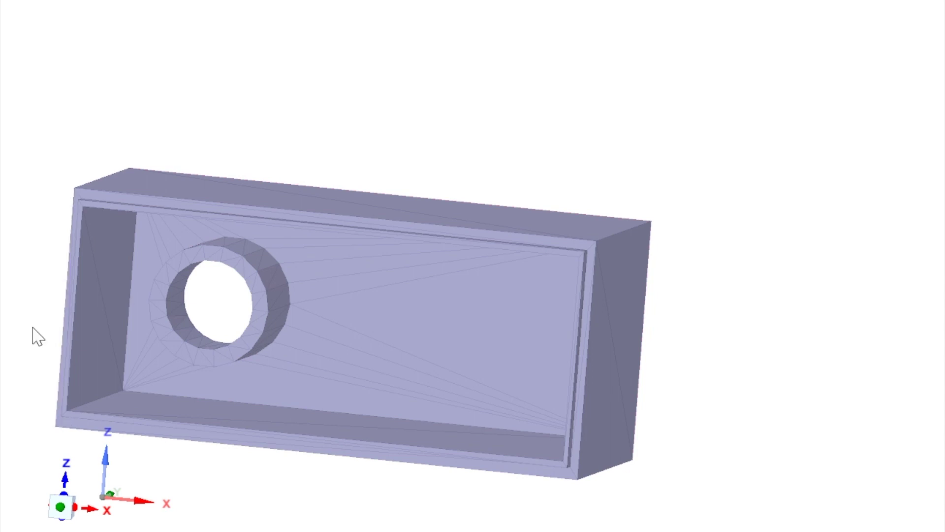
left_click_drag(31, 331, 35, 315)
scroll(45, 345, "down", 3)
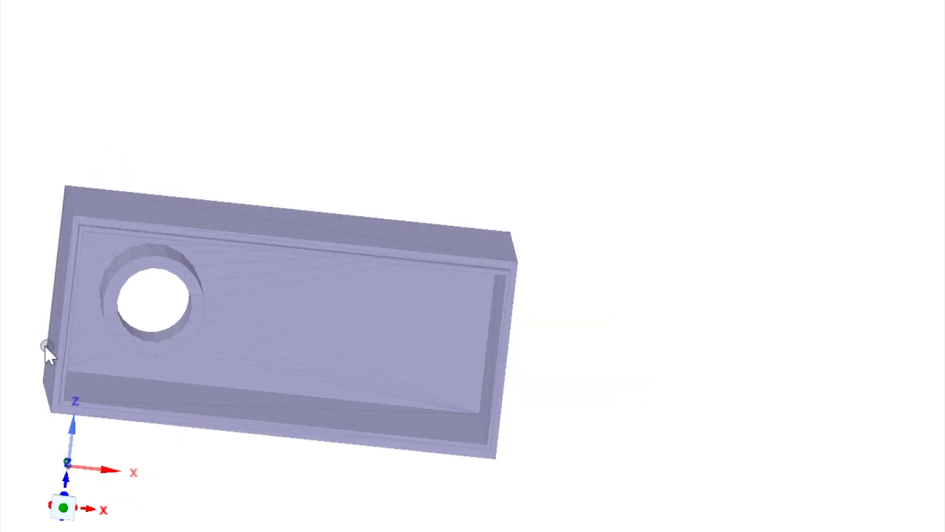
scroll(21, 331, "up", 3)
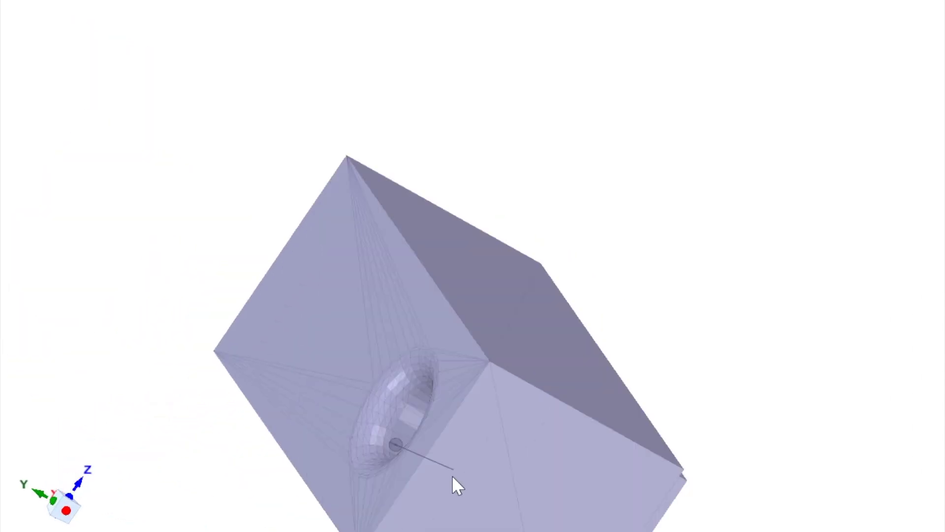
mouse_move(727, 507)
left_mouse_down()
mouse_move(783, 456)
mouse_move(843, 448)
left_mouse_up()
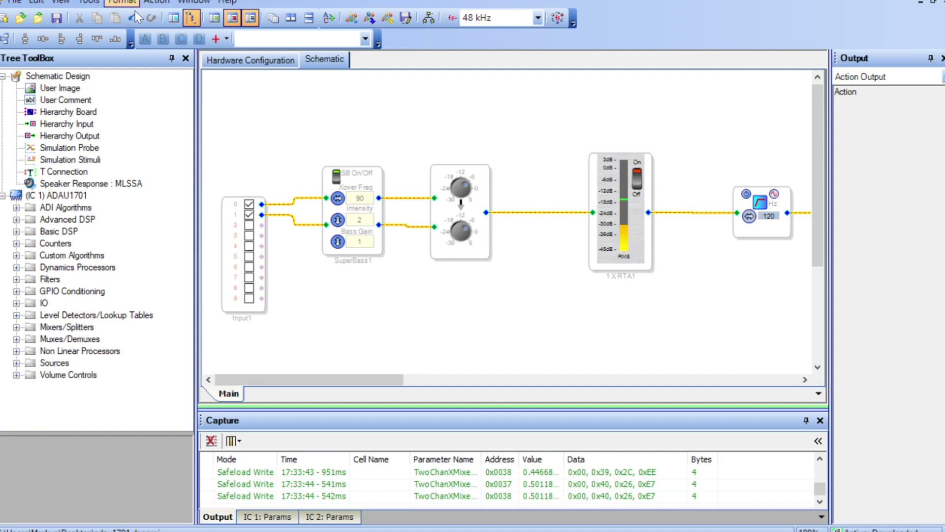
Step: View the USB interface, ADAU1701 and E2Prom hardware setup, then return to the schematic
left_click(260, 70)
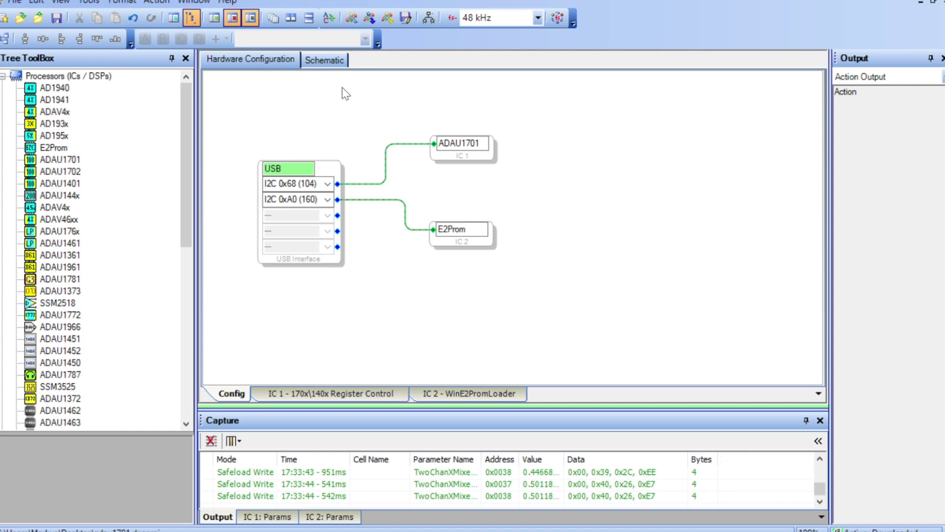
left_click(335, 64)
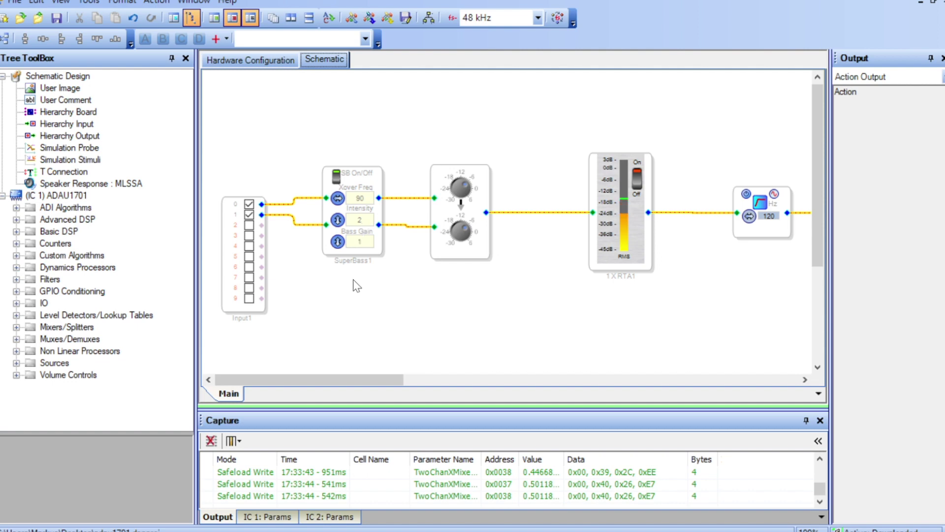
Step: Scroll the schematic right to reveal the 120 Hz high-pass and the 10000 and 600 filters
left_click_drag(331, 382, 339, 382)
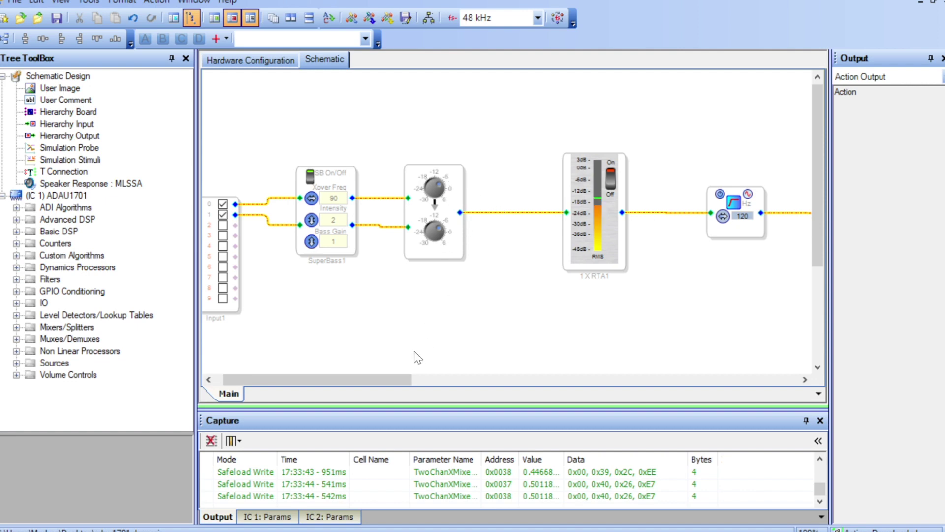
left_click_drag(402, 379, 469, 360)
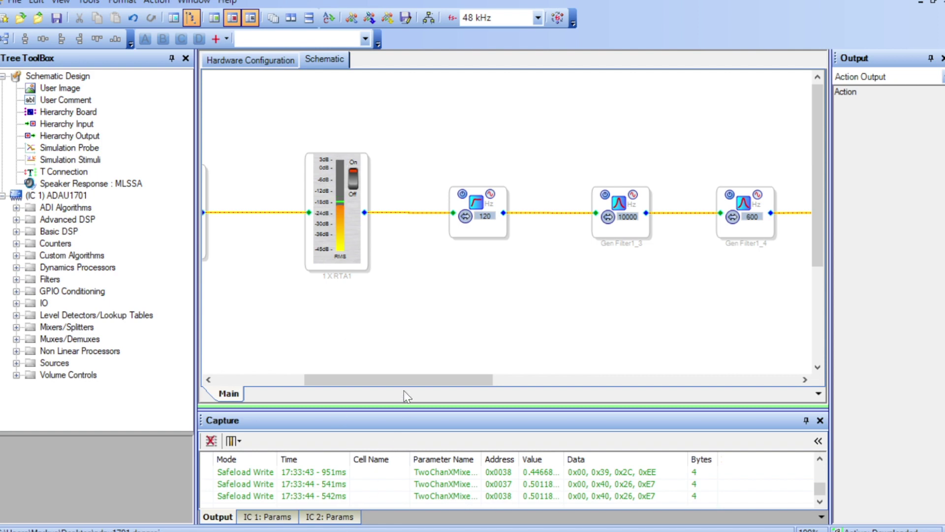
left_click_drag(403, 389, 439, 383)
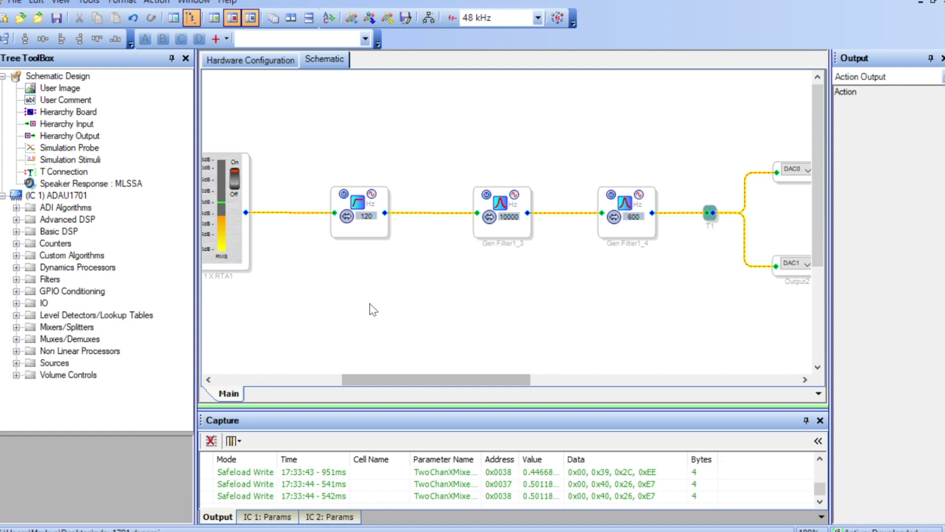
Step: Select the 120 Hz high-pass filter block in the chain leading to DAC0 and DAC1
left_click(365, 208)
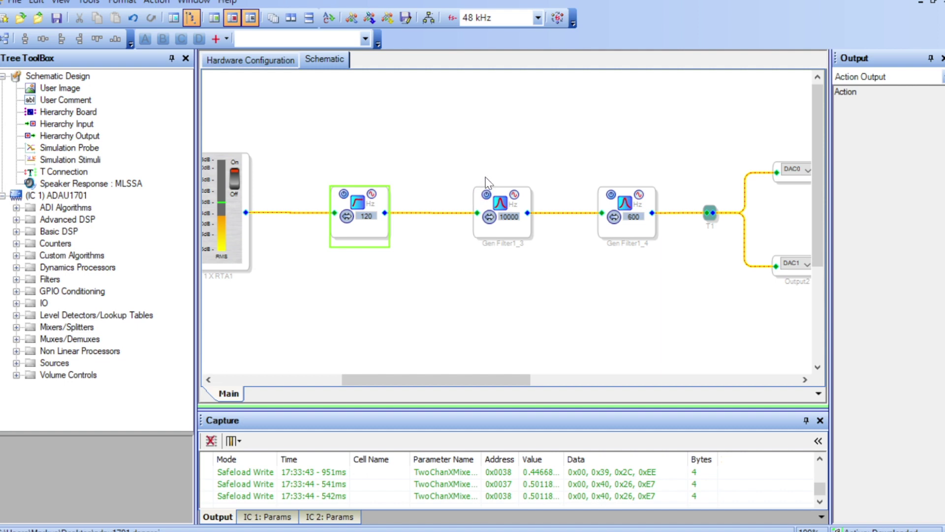
Step: Select the 10000 Hz Gen Filter1_3 block, scroll along the chain, then deselect it
left_click_drag(483, 379, 498, 382)
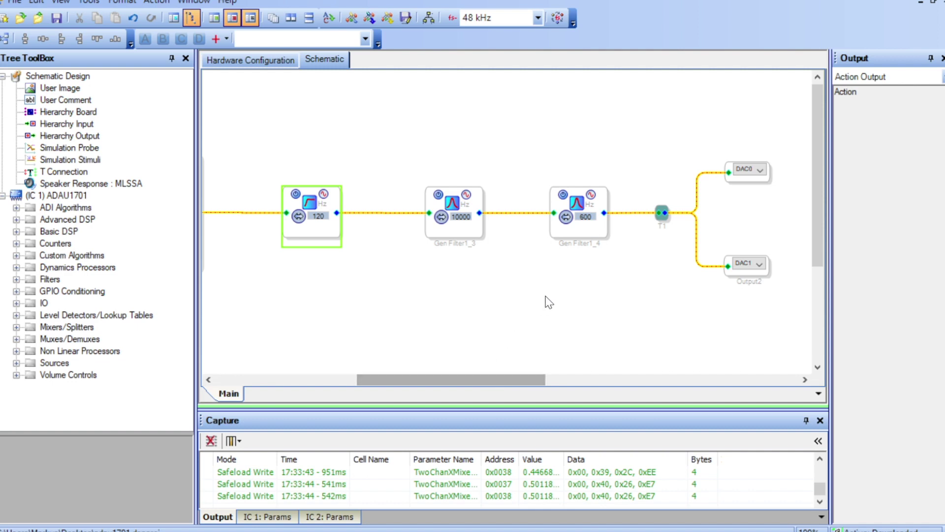
left_click(452, 202)
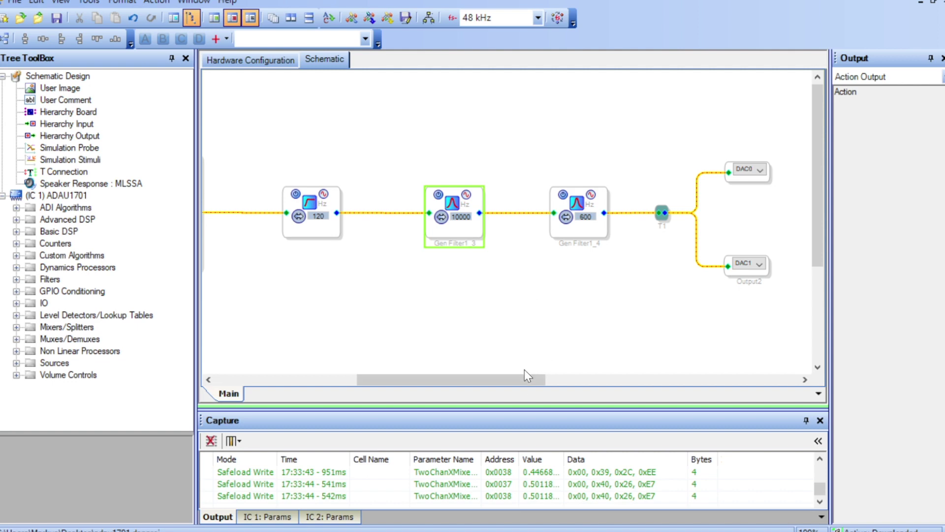
left_click_drag(525, 379, 559, 380)
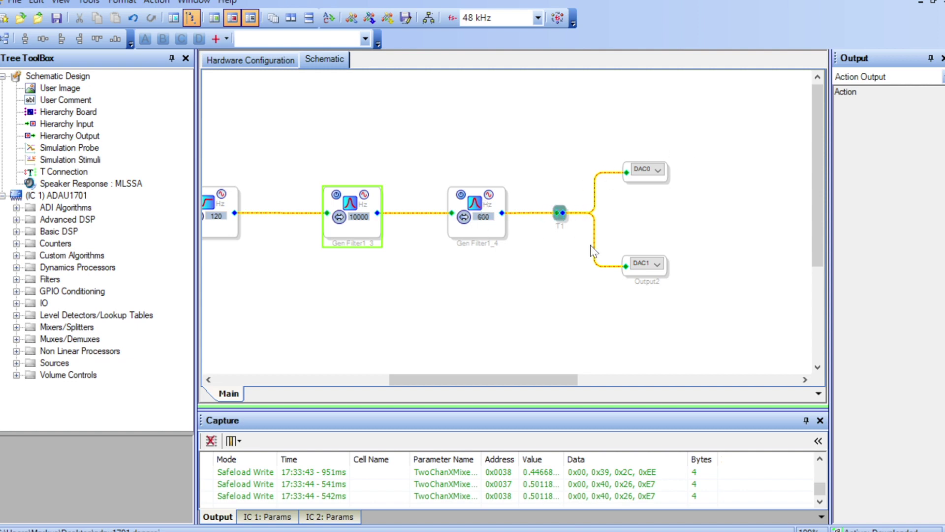
left_click_drag(555, 383, 496, 389)
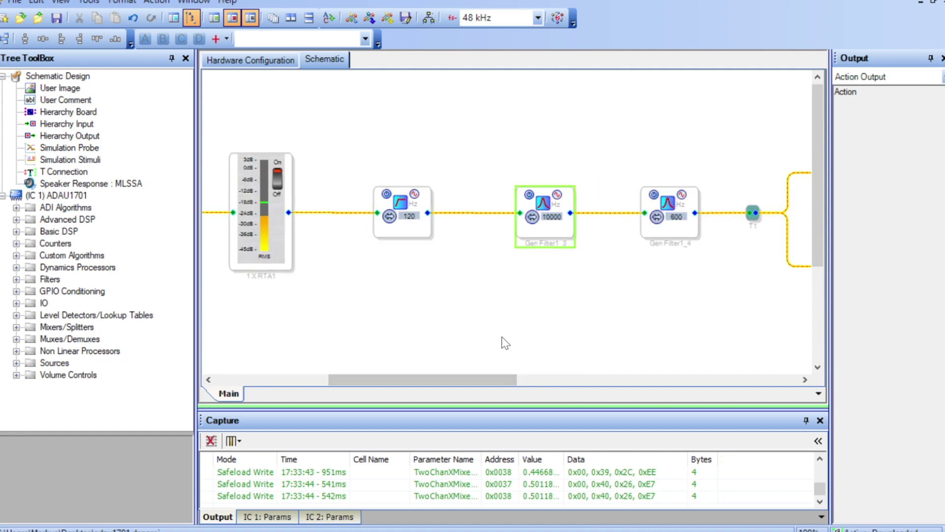
left_click(501, 336)
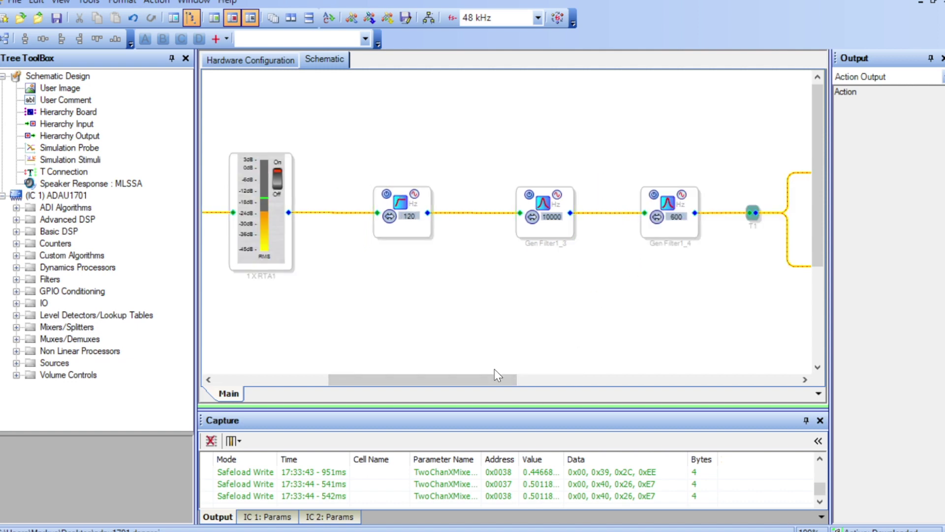